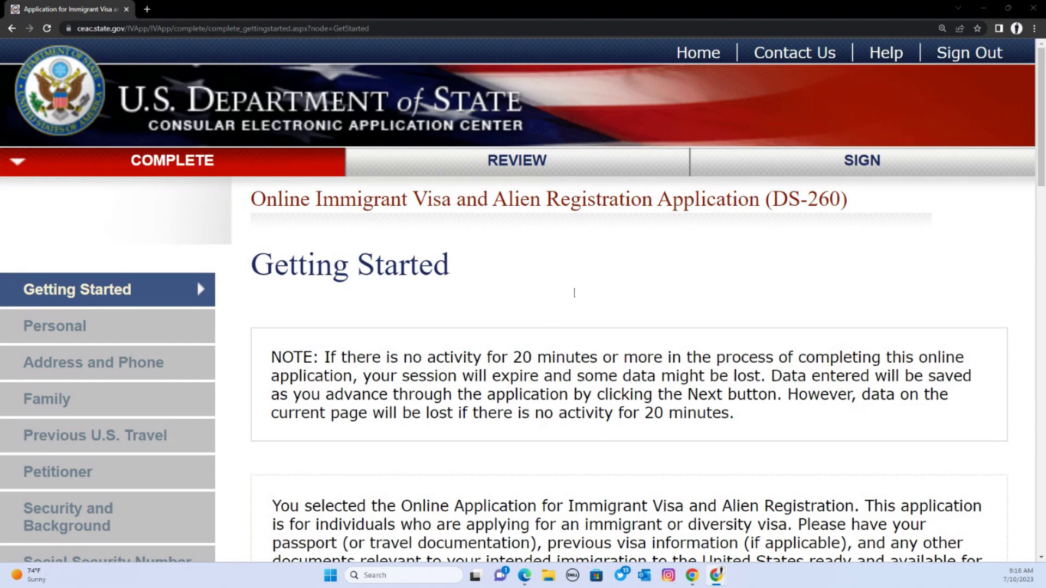
- Read down the Getting Started NOTE, instructions and Section 222(e) NOTICE to the certification statement
{"action": "scroll", "coordinate": [574, 293], "scroll_direction": "down", "scroll_amount": 3}
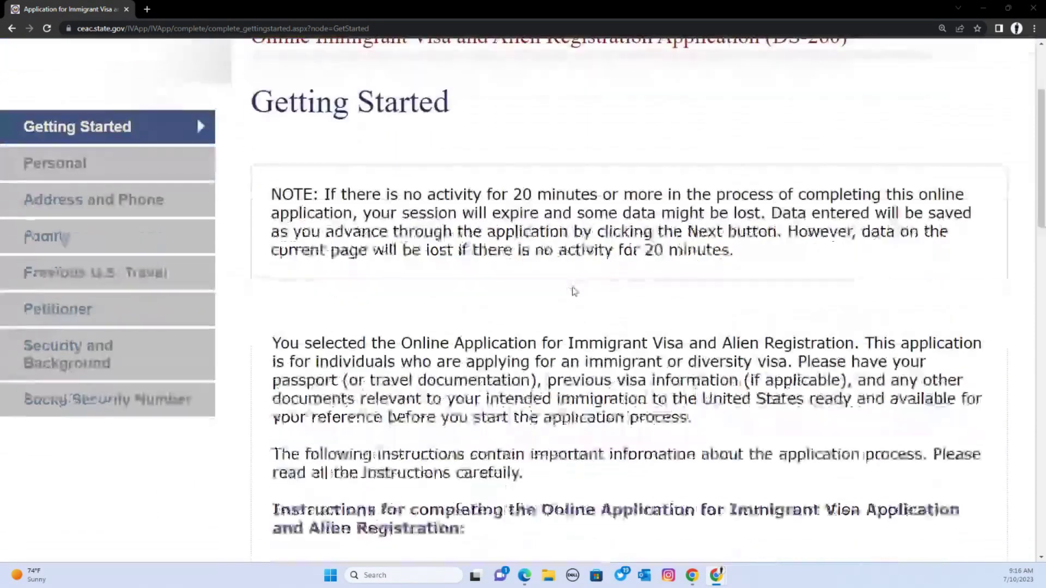
{"action": "scroll", "coordinate": [574, 291], "scroll_direction": "down", "scroll_amount": 1}
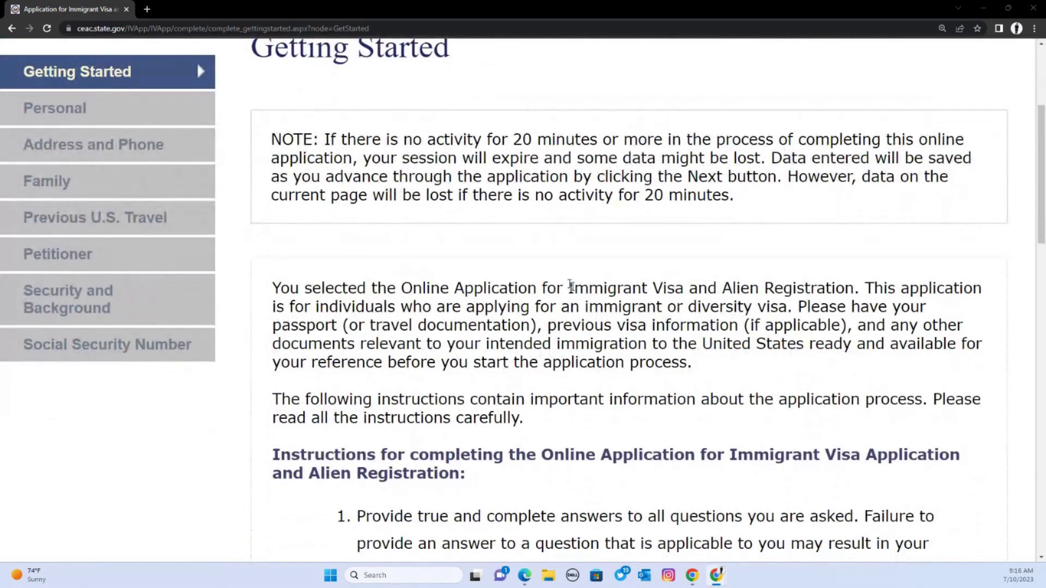
{"action": "scroll", "coordinate": [571, 286], "scroll_direction": "up", "scroll_amount": 4}
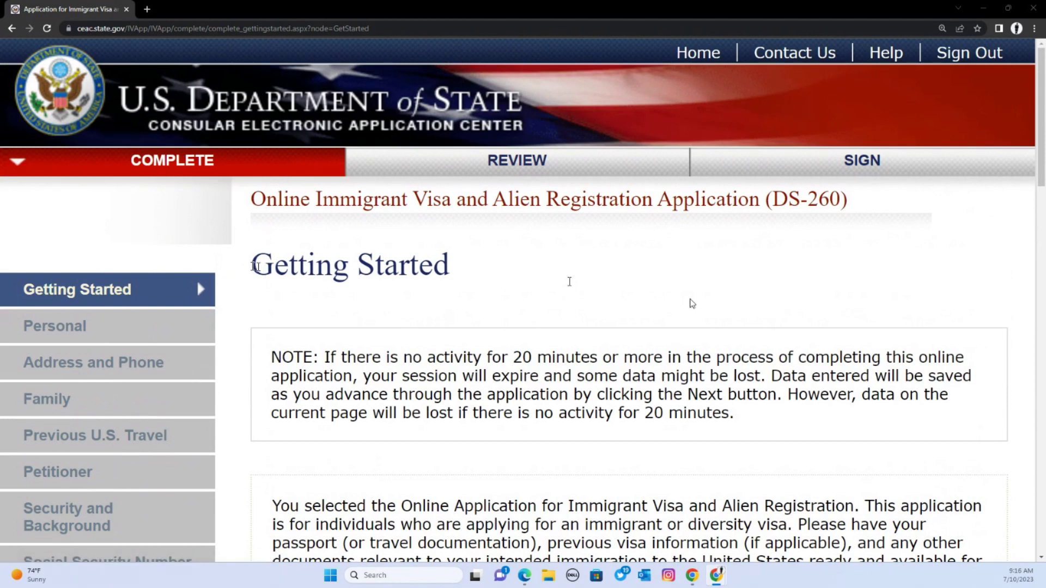
{"action": "scroll", "coordinate": [406, 275], "scroll_direction": "down", "scroll_amount": 3}
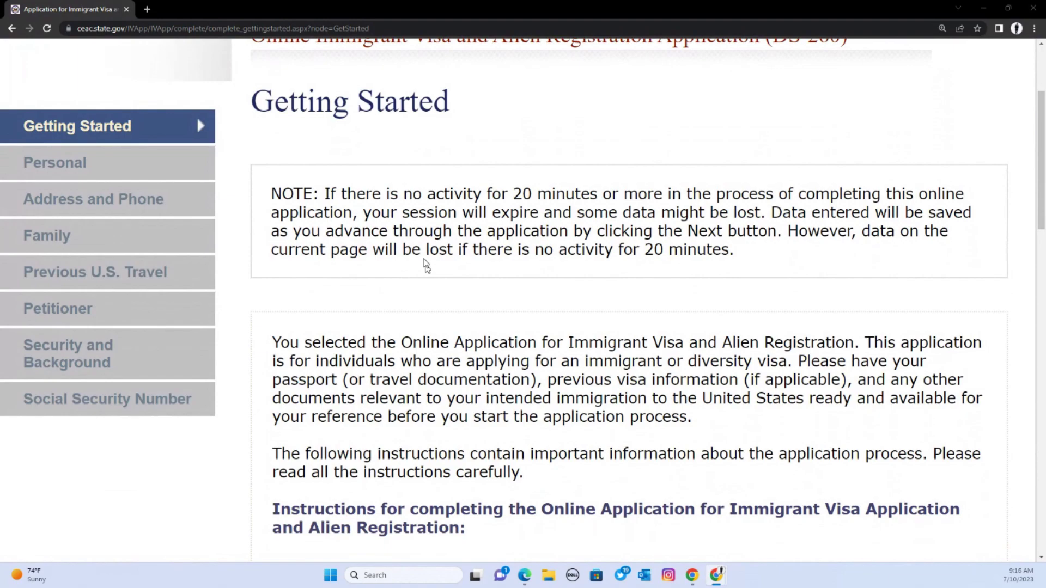
{"action": "scroll", "coordinate": [427, 265], "scroll_direction": "down", "scroll_amount": 2}
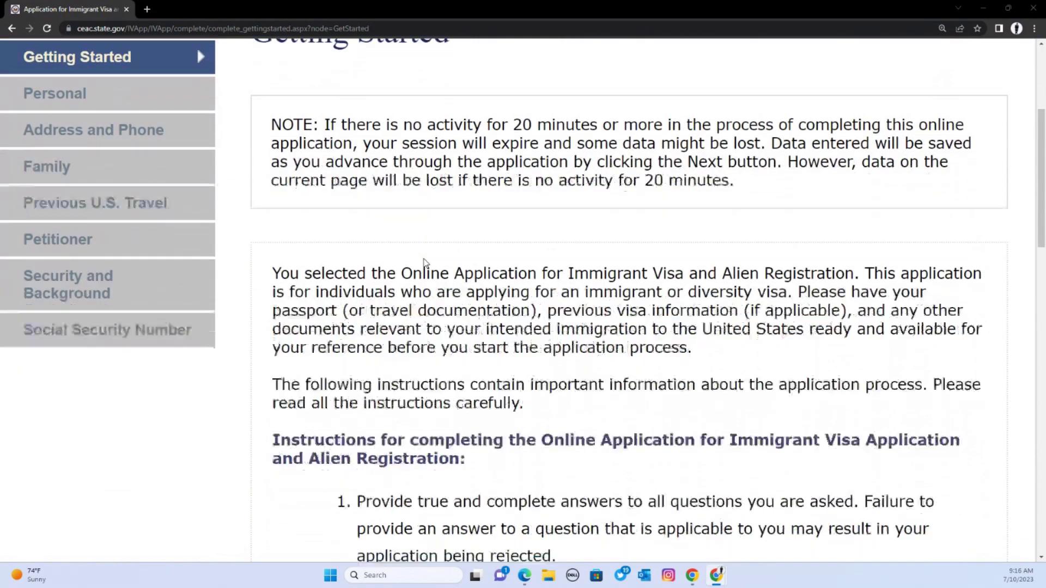
{"action": "scroll", "coordinate": [426, 264], "scroll_direction": "down", "scroll_amount": 6}
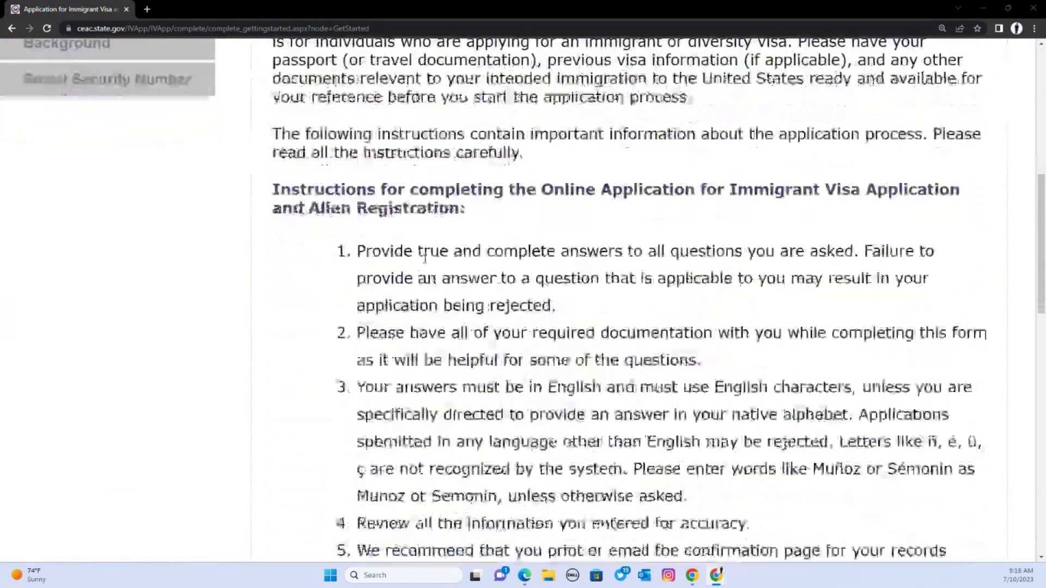
{"action": "scroll", "coordinate": [425, 259], "scroll_direction": "down", "scroll_amount": 6}
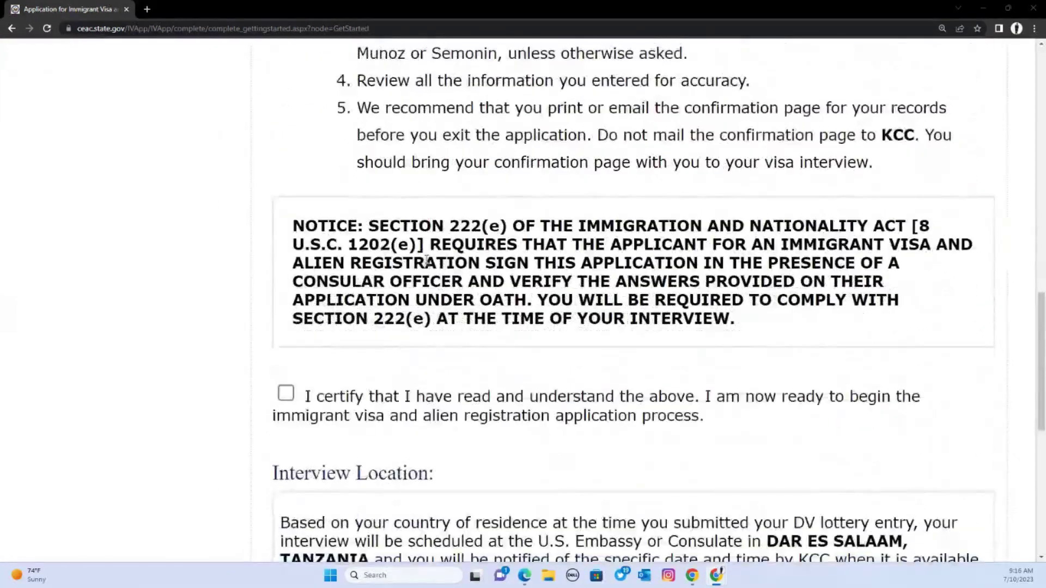
- Tick 'I certify that I have read and understand the above' and move down to Interview Location
{"action": "left_click", "coordinate": [286, 394]}
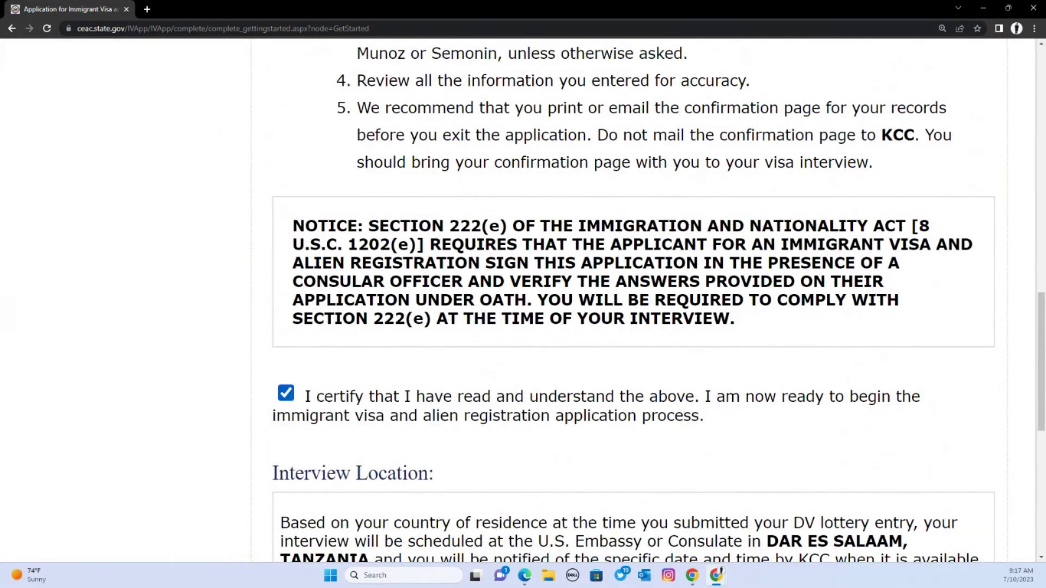
{"action": "scroll", "coordinate": [497, 218], "scroll_direction": "up", "scroll_amount": 3}
{"action": "scroll", "coordinate": [497, 218], "scroll_direction": "up", "scroll_amount": 4}
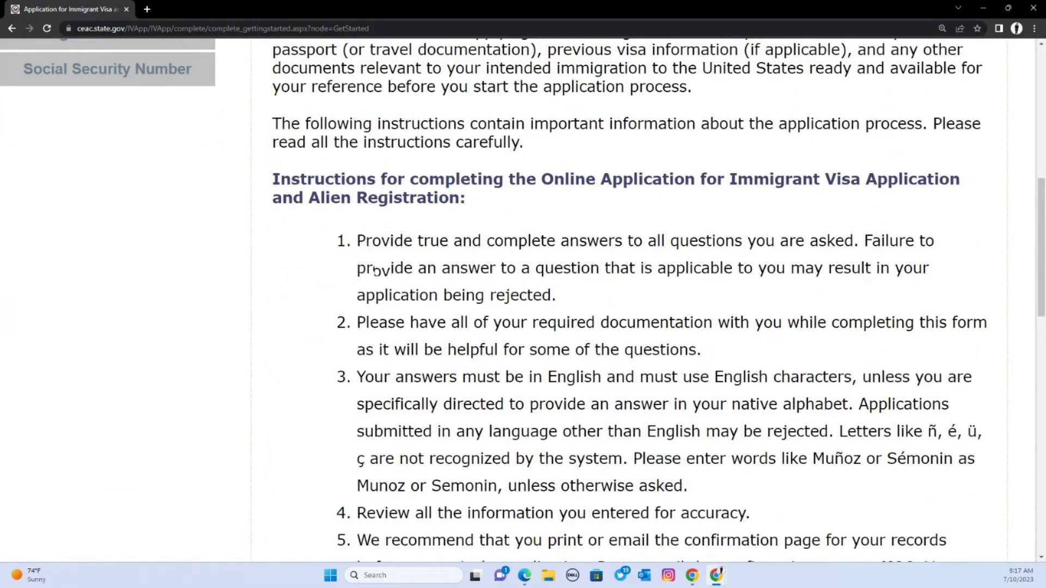
{"action": "scroll", "coordinate": [376, 263], "scroll_direction": "down", "scroll_amount": 2}
{"action": "scroll", "coordinate": [410, 236], "scroll_direction": "down", "scroll_amount": 2}
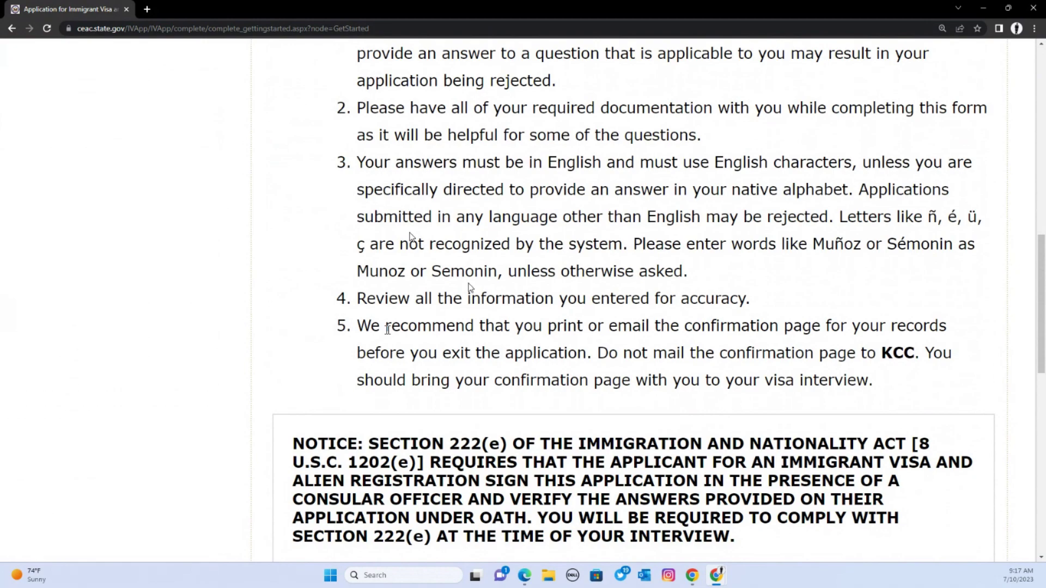
{"action": "scroll", "coordinate": [470, 287], "scroll_direction": "down", "scroll_amount": 5}
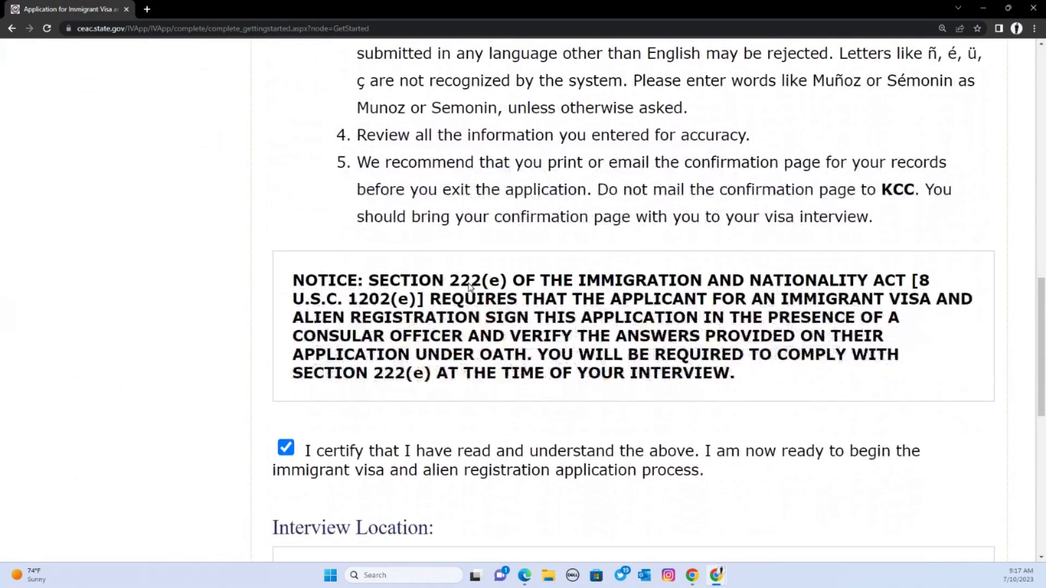
{"action": "scroll", "coordinate": [471, 287], "scroll_direction": "down", "scroll_amount": 3}
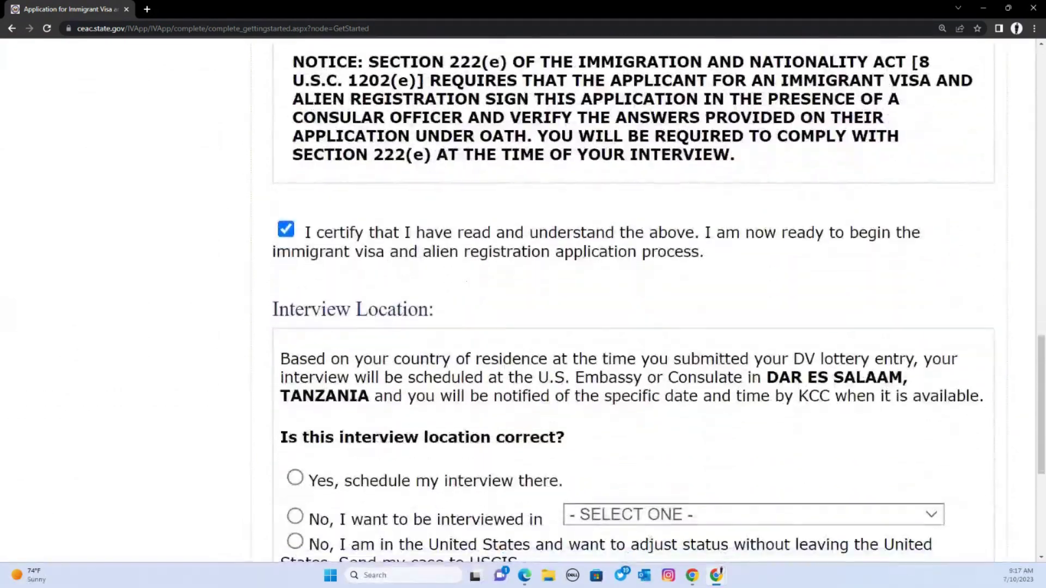
{"action": "left_click_drag", "start_coordinate": [273, 255], "coordinate": [433, 252]}
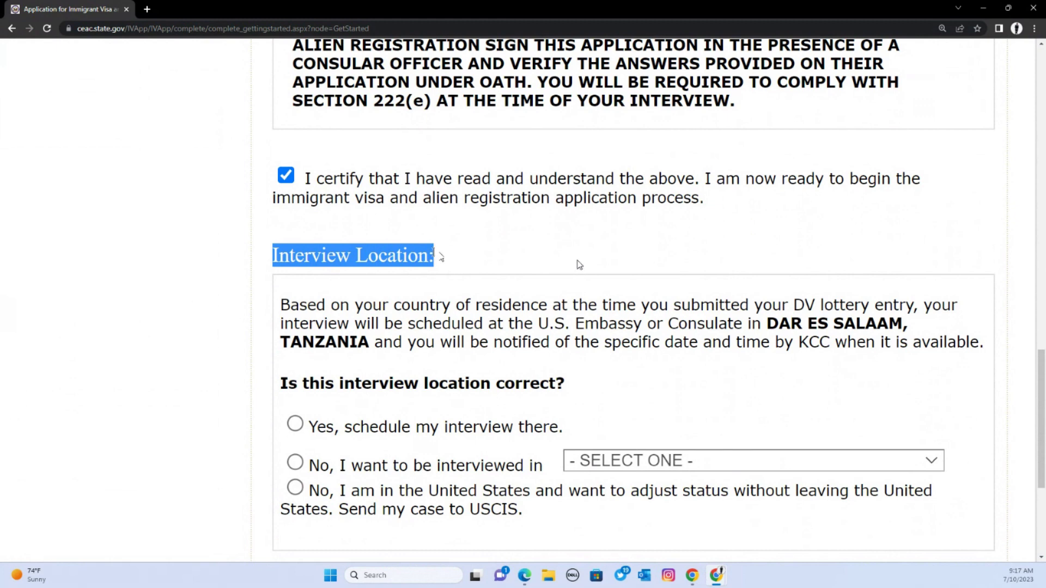
{"action": "scroll", "coordinate": [580, 264], "scroll_direction": "down", "scroll_amount": 2}
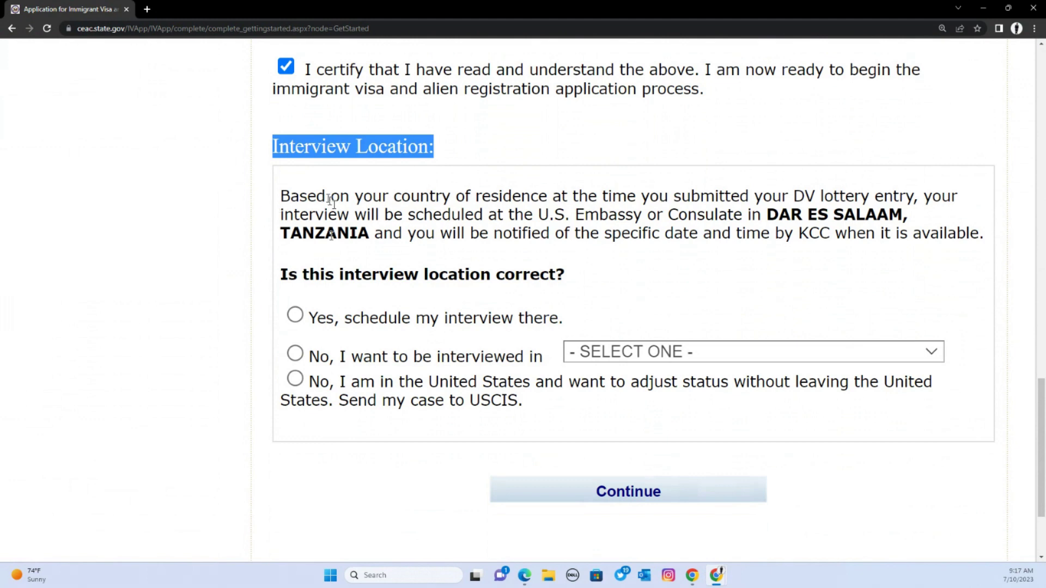
{"action": "left_click_drag", "start_coordinate": [766, 214], "coordinate": [916, 213]}
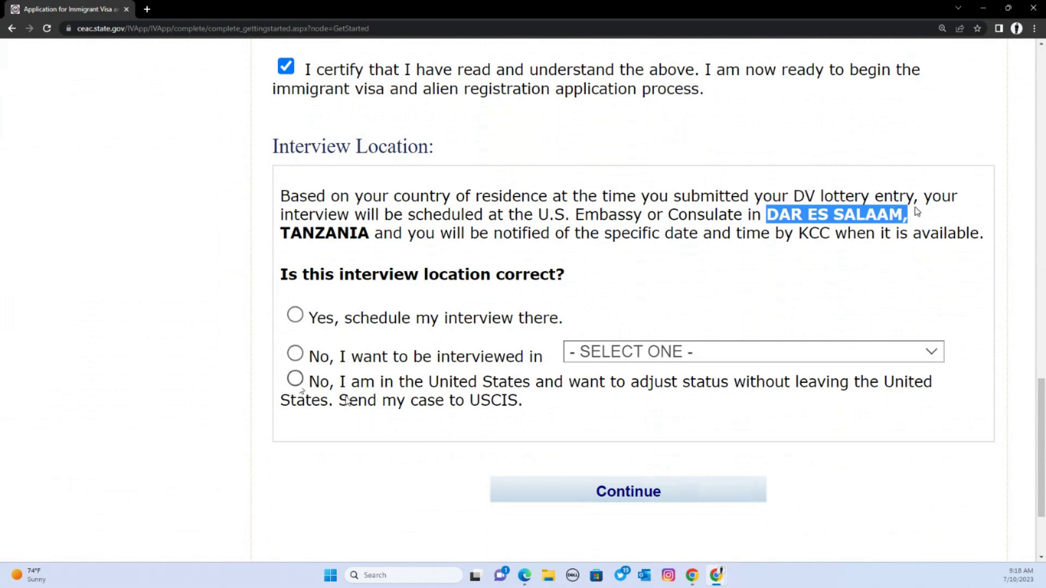
- Select the USCIS status-adjustment option, then 'Yes, schedule my interview' in DAR ES SALAAM, TANZANIA
{"action": "left_click_drag", "start_coordinate": [519, 405], "coordinate": [464, 401]}
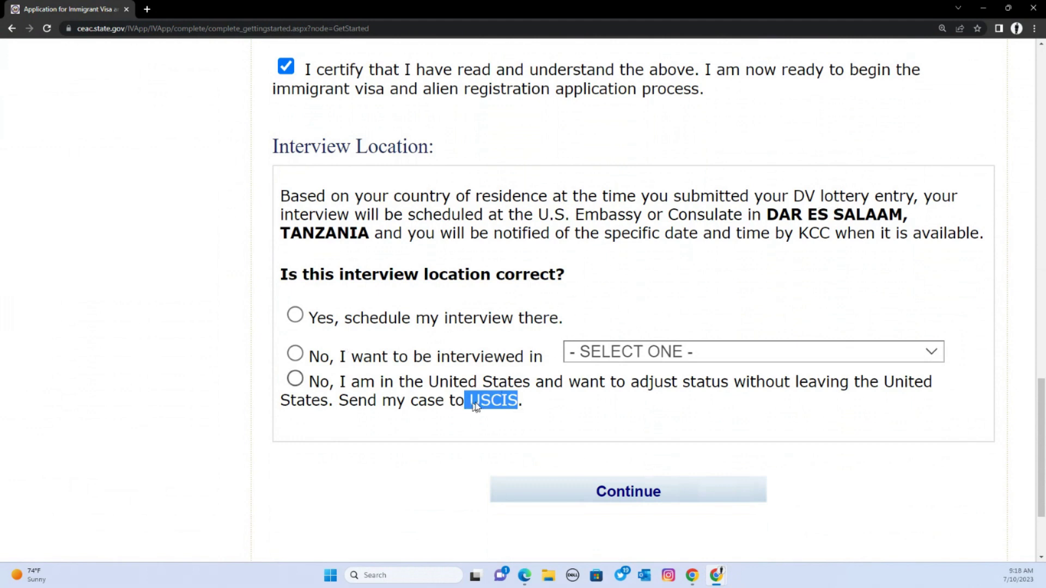
{"action": "left_click", "coordinate": [442, 396]}
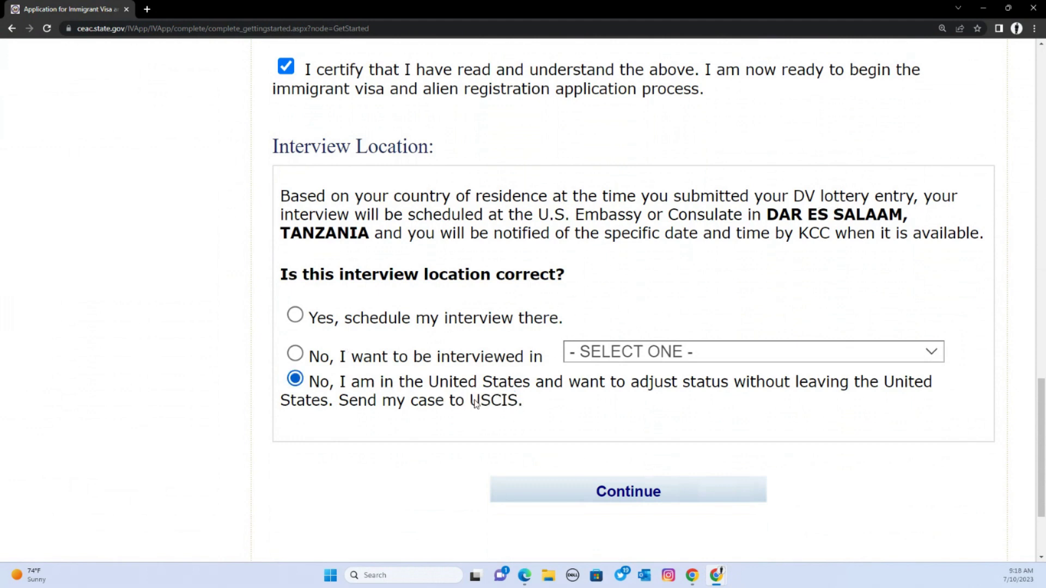
{"action": "left_click", "coordinate": [297, 317]}
{"action": "left_click_drag", "start_coordinate": [776, 214], "coordinate": [914, 217]}
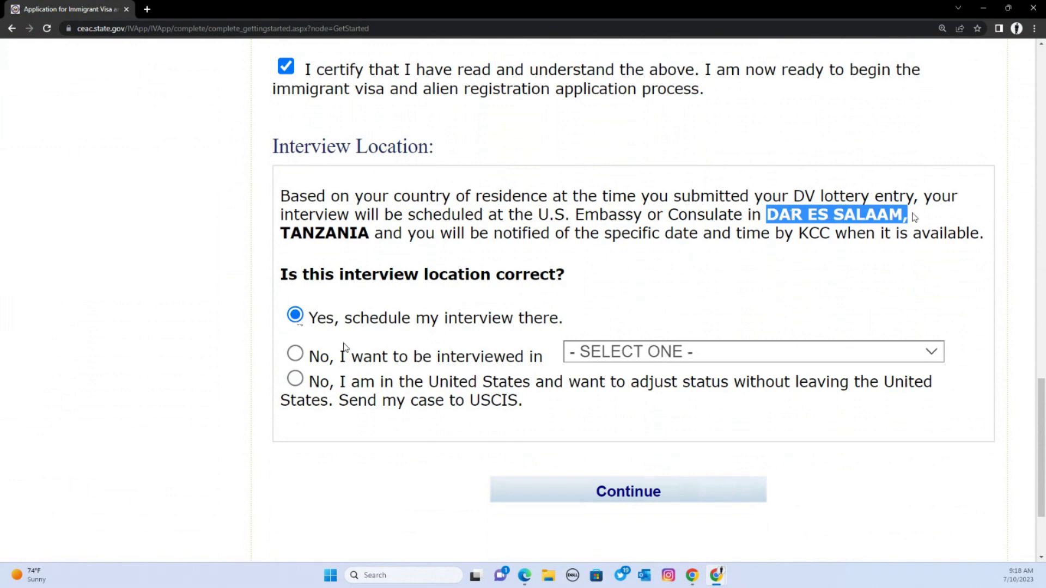
- Choose 'No, I want to be interviewed in', browse cities without picking one, then return to Yes
{"action": "left_click", "coordinate": [295, 354]}
{"action": "left_click", "coordinate": [692, 353]}
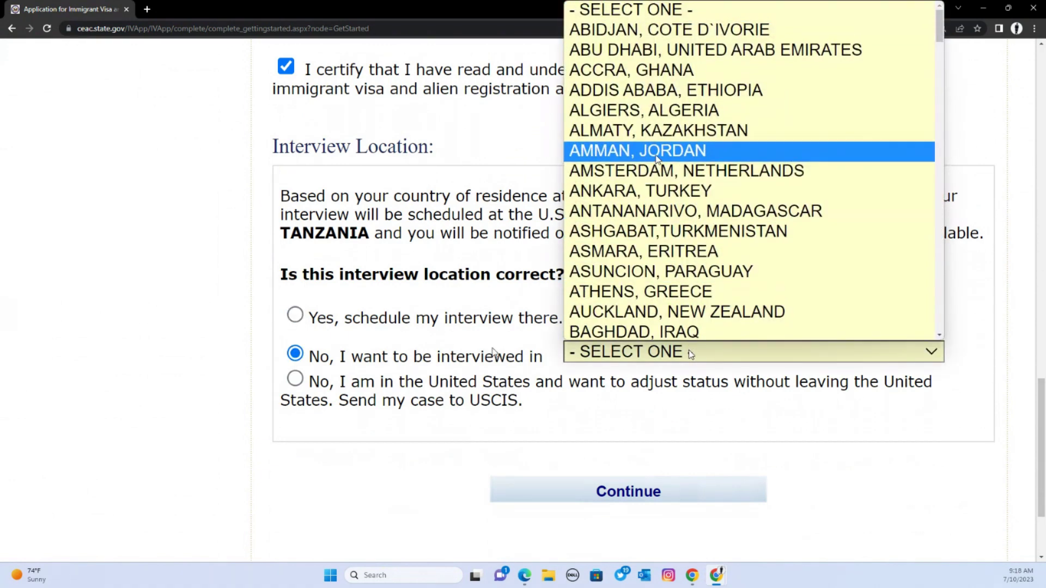
{"action": "scroll", "coordinate": [674, 159], "scroll_direction": "down", "scroll_amount": 20}
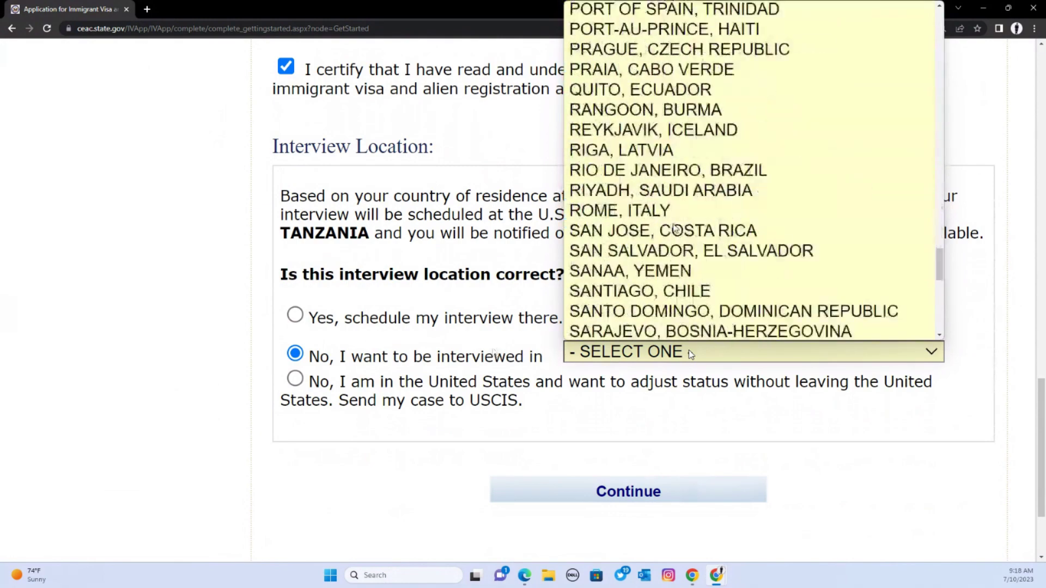
{"action": "scroll", "coordinate": [650, 267], "scroll_direction": "up", "scroll_amount": 10}
{"action": "scroll", "coordinate": [648, 266], "scroll_direction": "up", "scroll_amount": 15}
{"action": "left_click", "coordinate": [394, 267]}
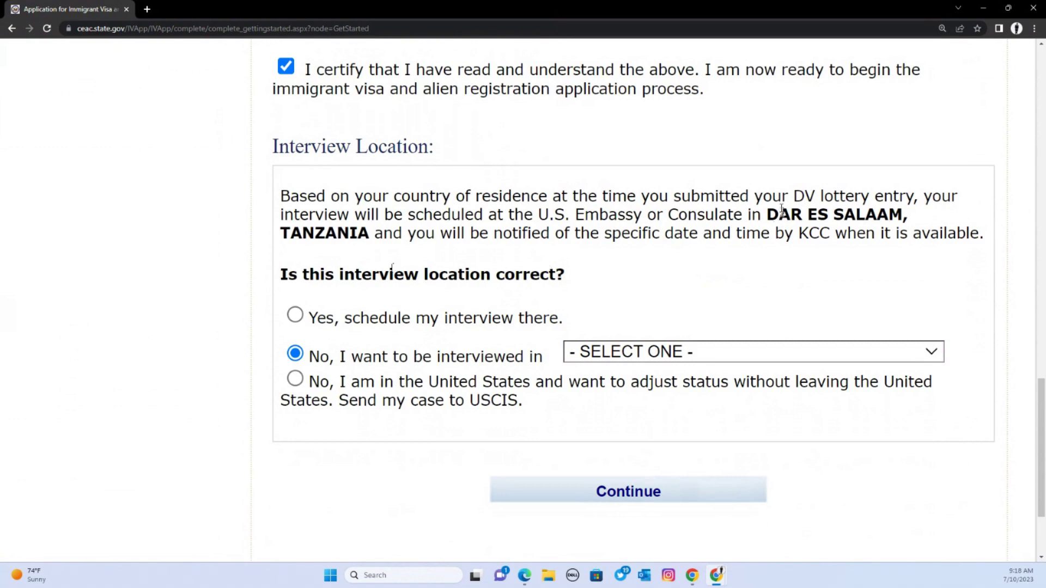
{"action": "left_click", "coordinate": [297, 318]}
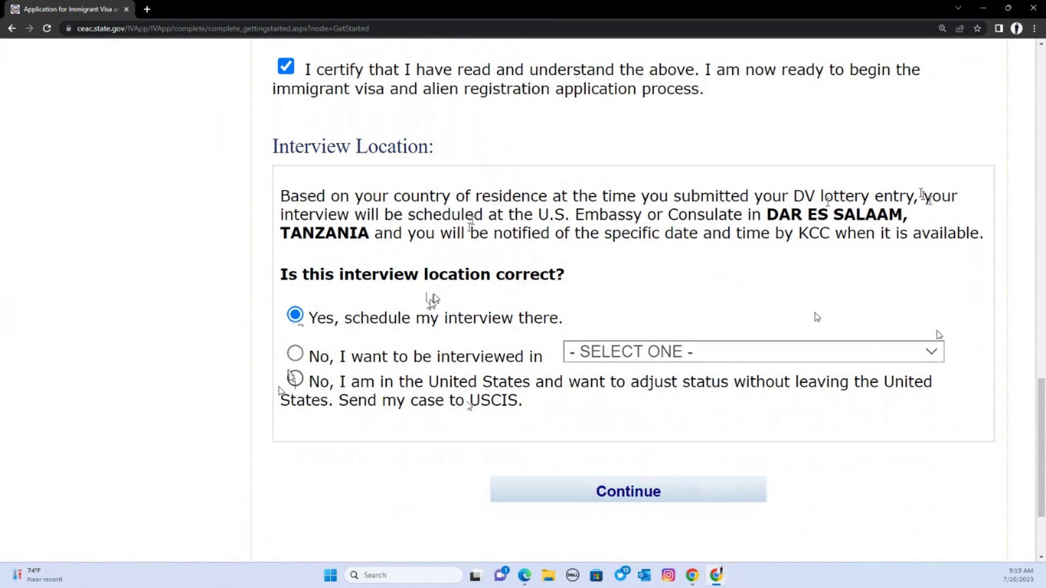
{"action": "left_click", "coordinate": [295, 380]}
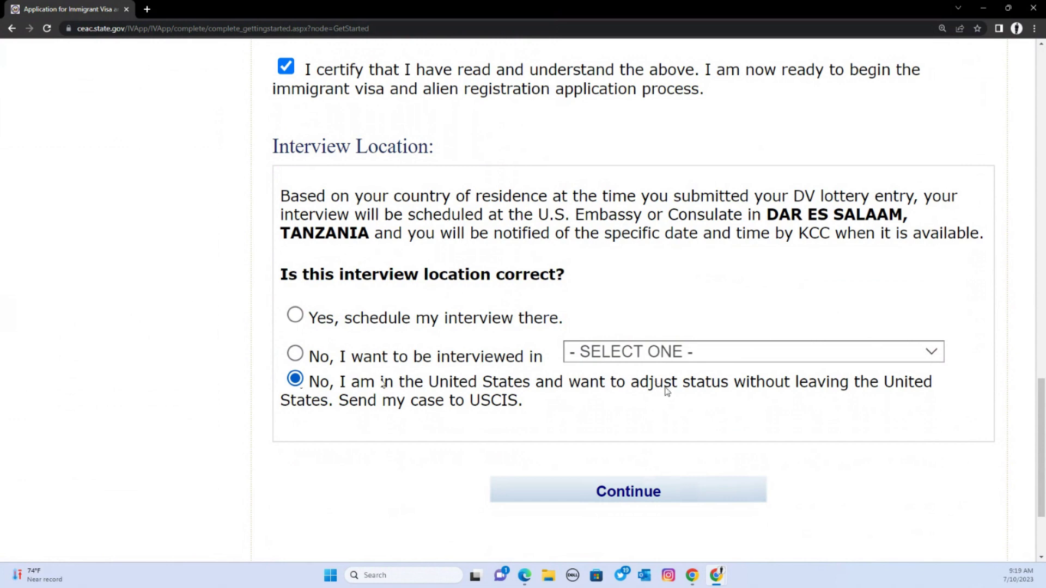
{"action": "left_click", "coordinate": [669, 498]}
{"action": "left_click", "coordinate": [295, 315]}
{"action": "left_click_drag", "start_coordinate": [275, 143], "coordinate": [441, 154]}
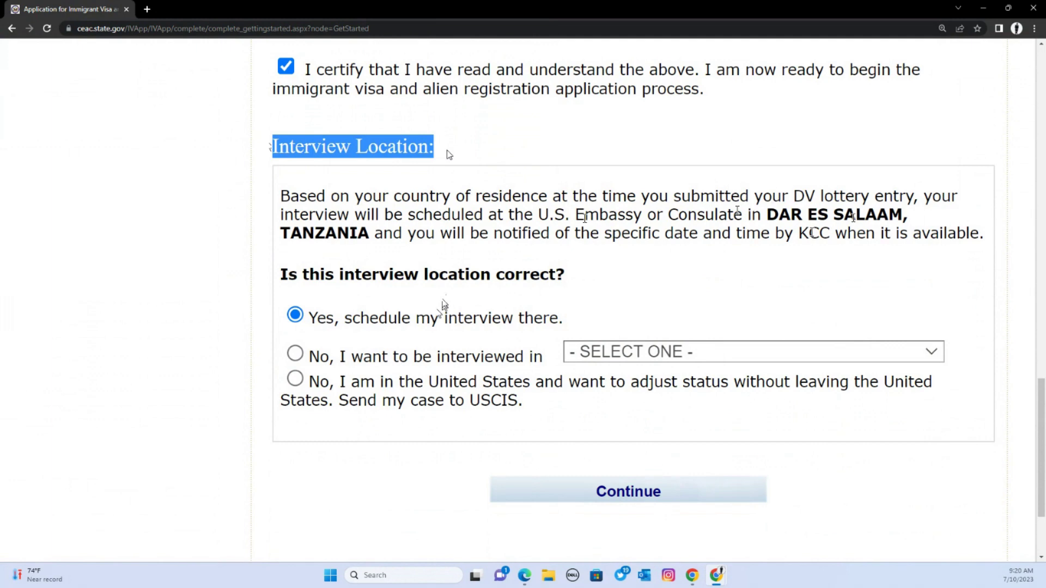
{"action": "left_click_drag", "start_coordinate": [768, 215], "coordinate": [918, 214]}
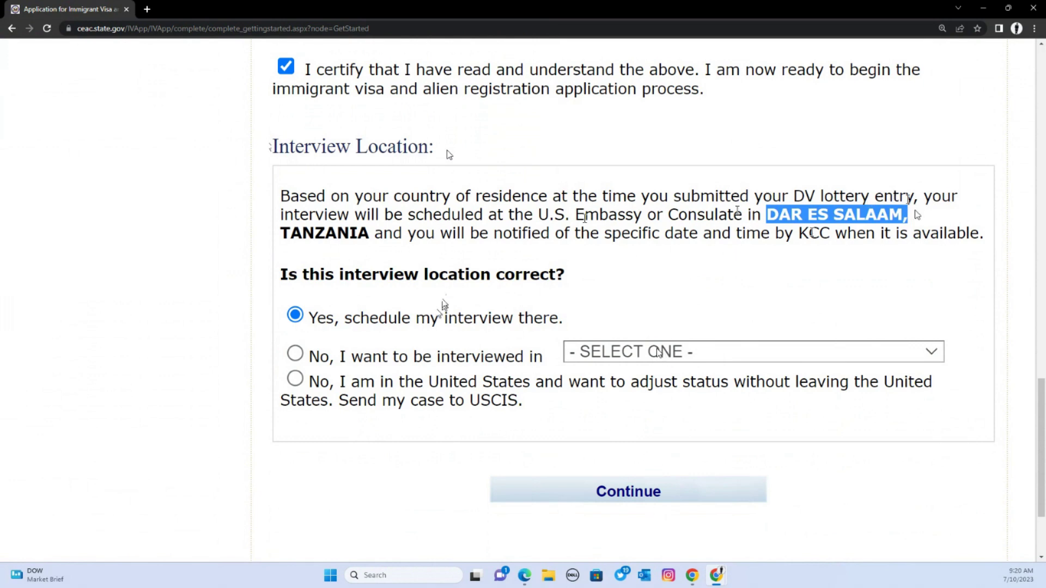
{"action": "left_click", "coordinate": [294, 354]}
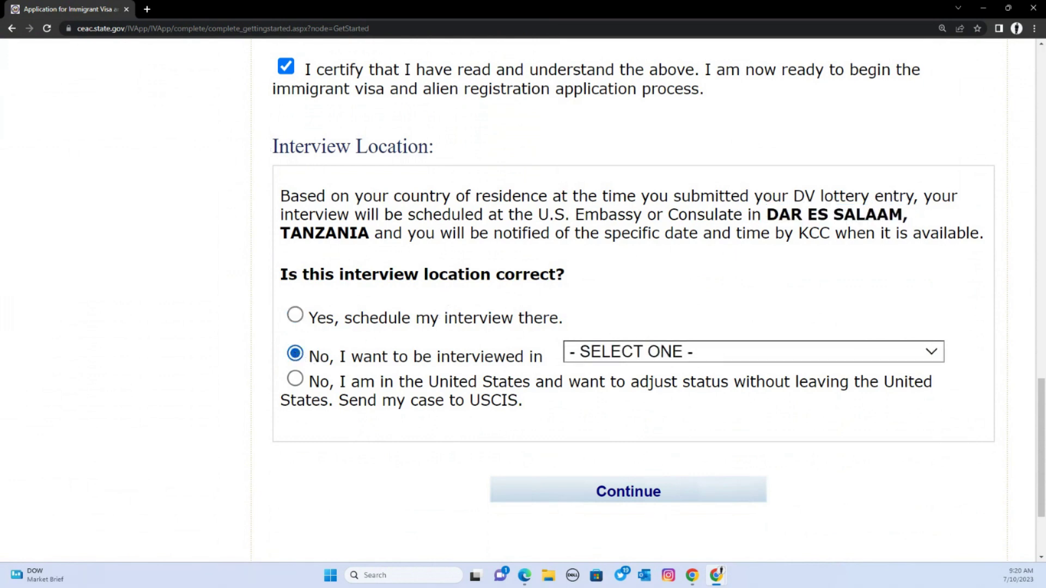
{"action": "left_click", "coordinate": [623, 350]}
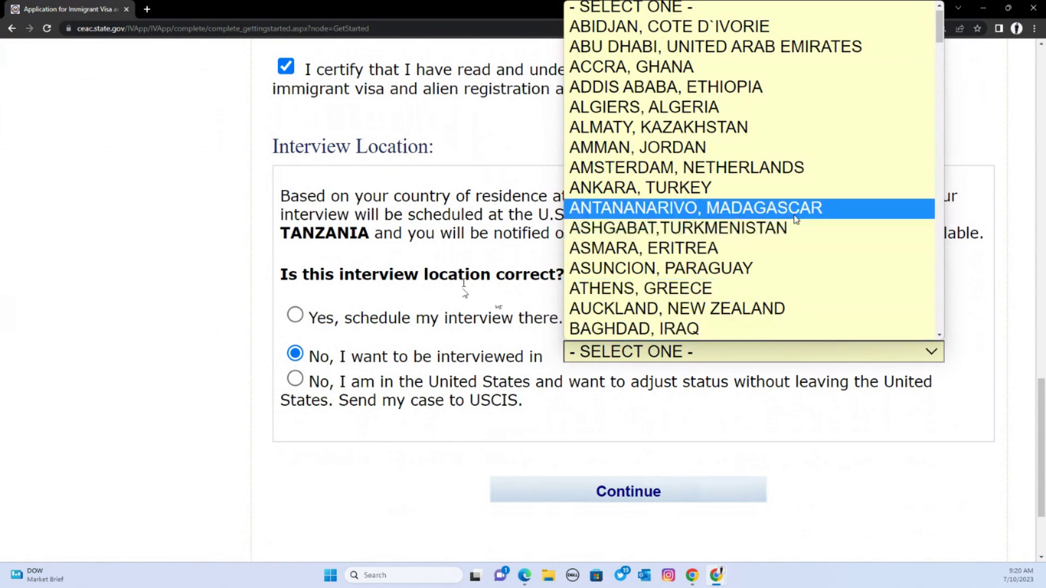
{"action": "scroll", "coordinate": [786, 232], "scroll_direction": "down", "scroll_amount": 10}
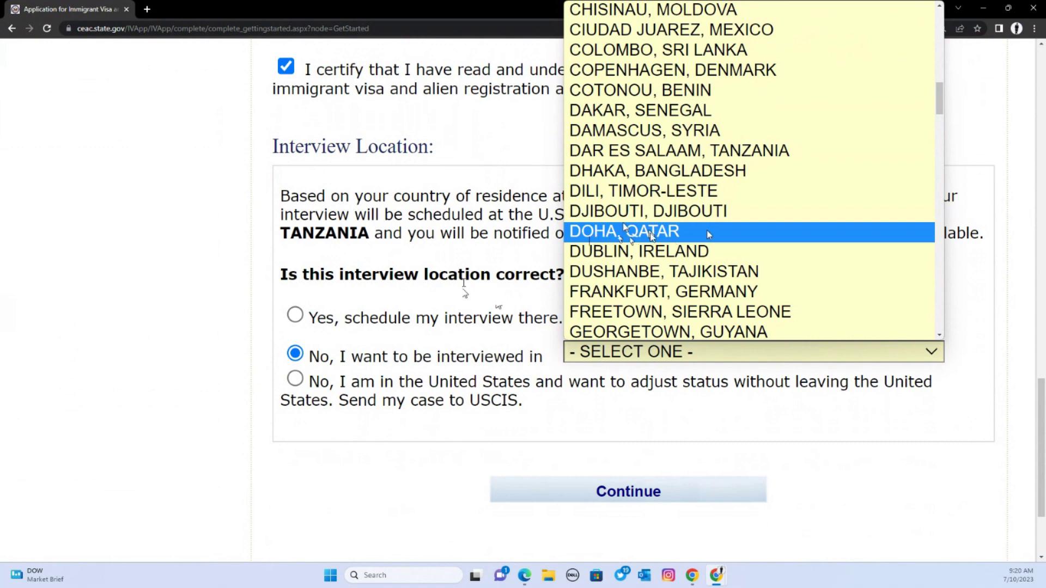
{"action": "left_click", "coordinate": [295, 316]}
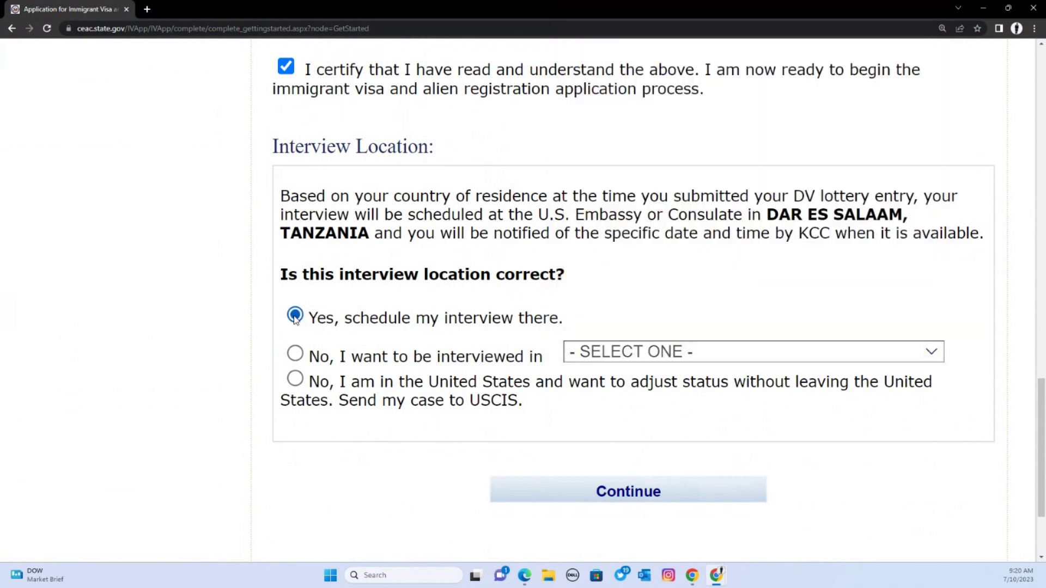